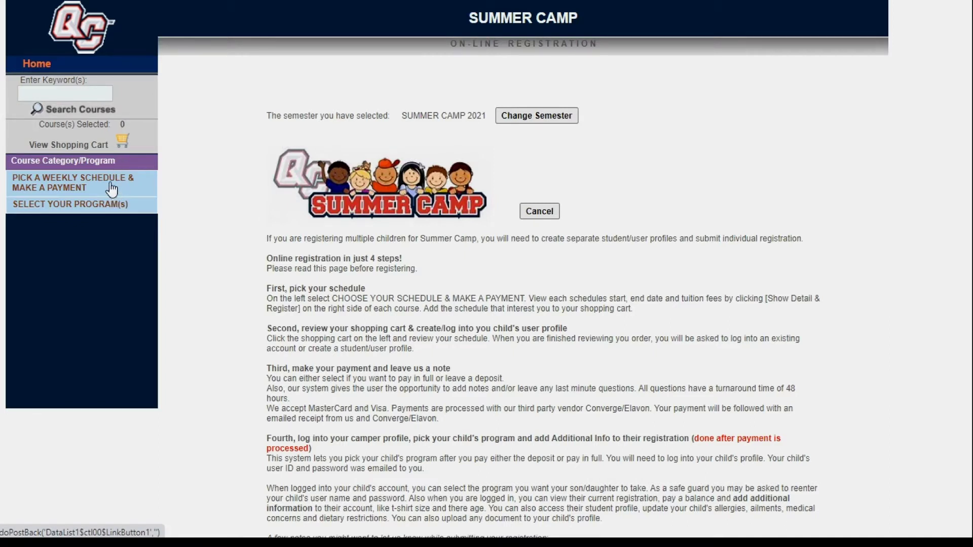
Step: List the Summer Camp 2021 weekly schedule courses for 2, 4, 6 and 8 weeks
left_click(111, 188)
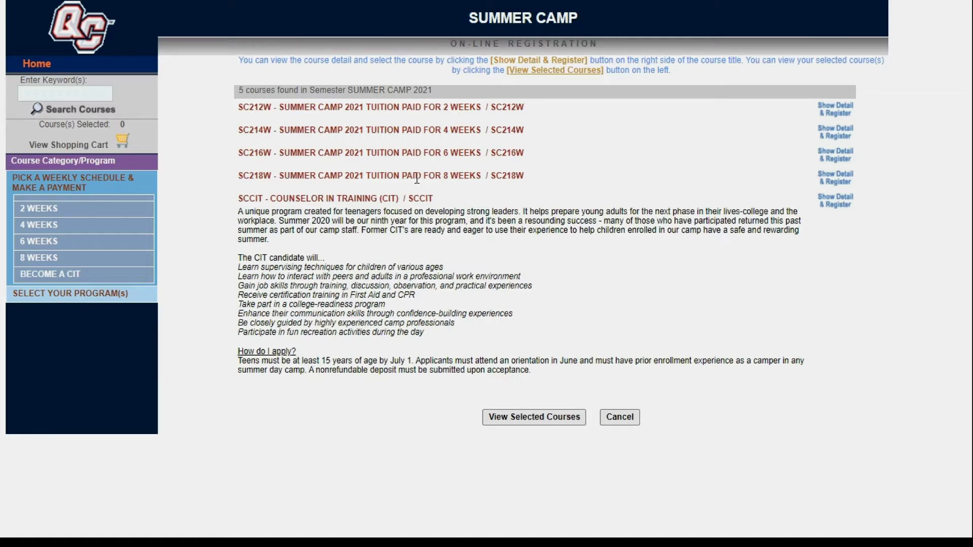
Step: Check dates and tuition for SC218W, SC216W, SC214W and SC212W, ending on the 2-week sections
left_click(842, 184)
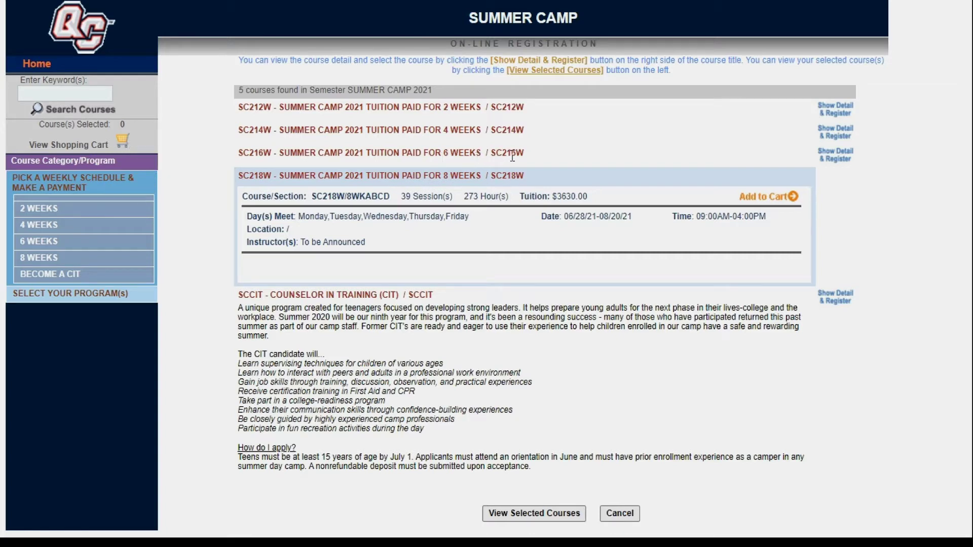
left_click(835, 154)
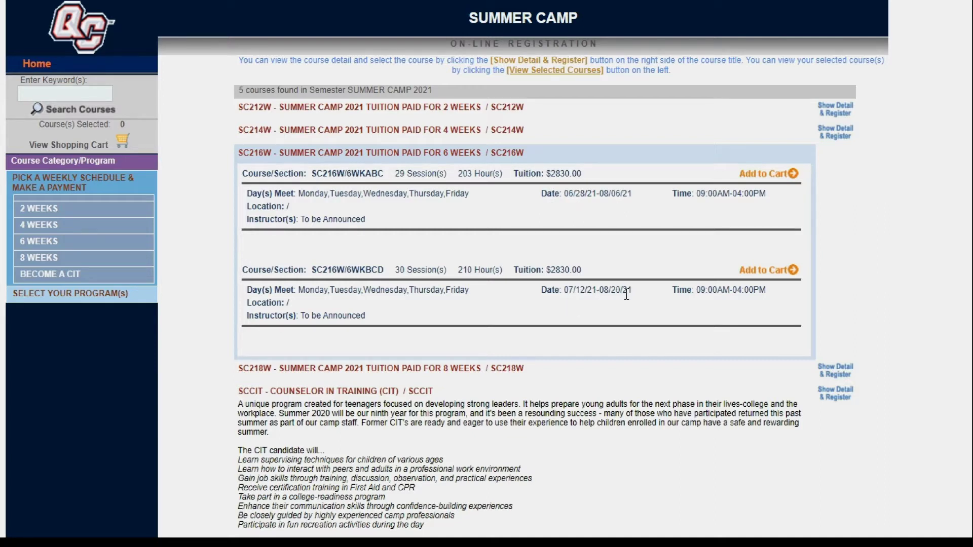
left_click(834, 133)
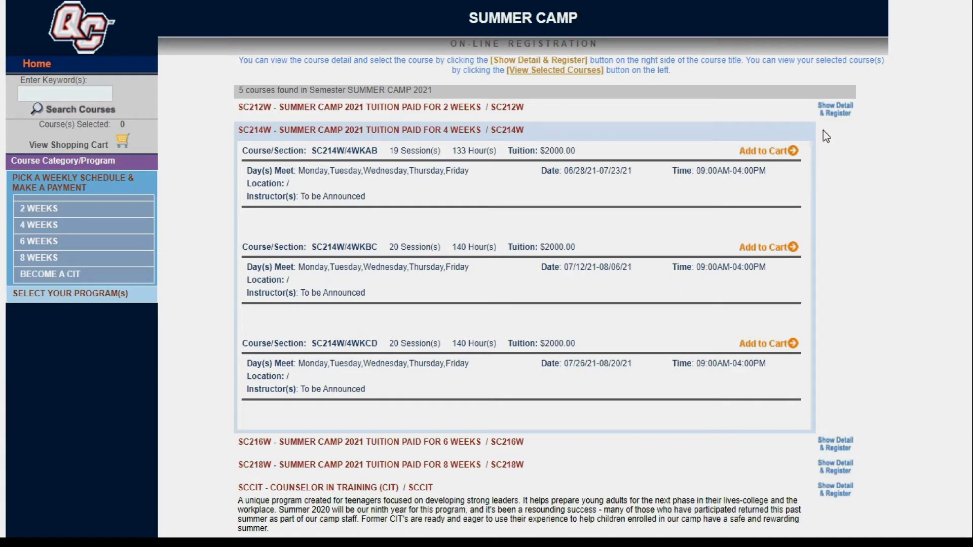
left_click(835, 109)
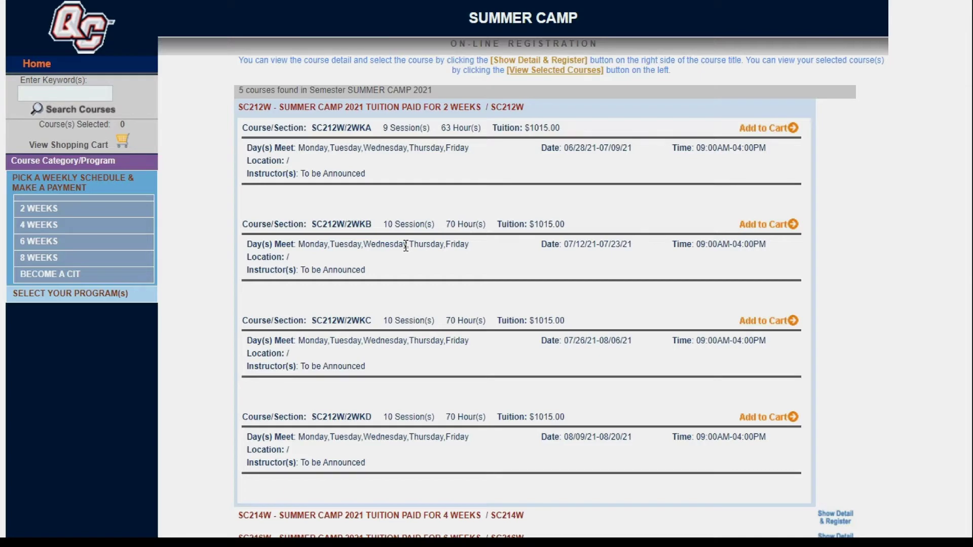
scroll(405, 247, "down", 3)
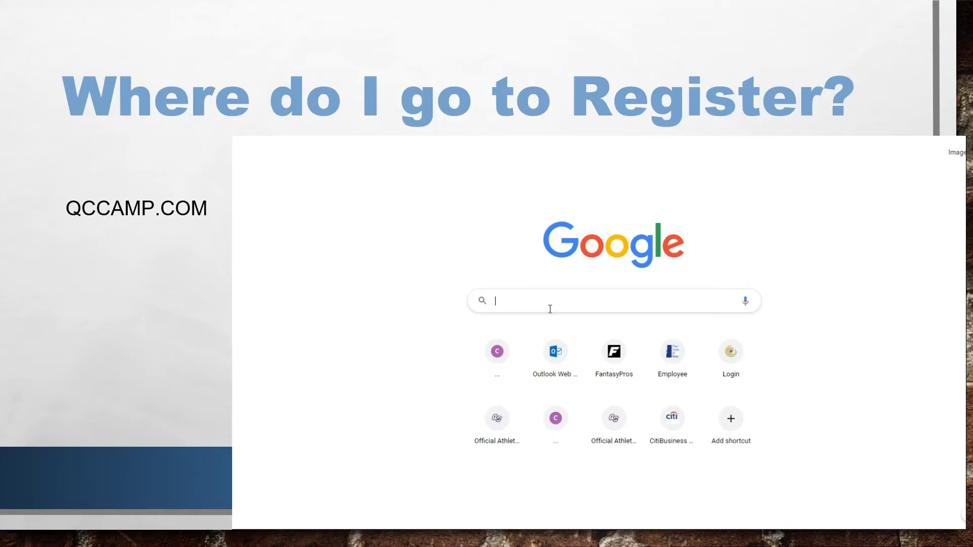
Step: Go to qccamp.com and continue past the promotion to the Summer Camp home page
type("qc")
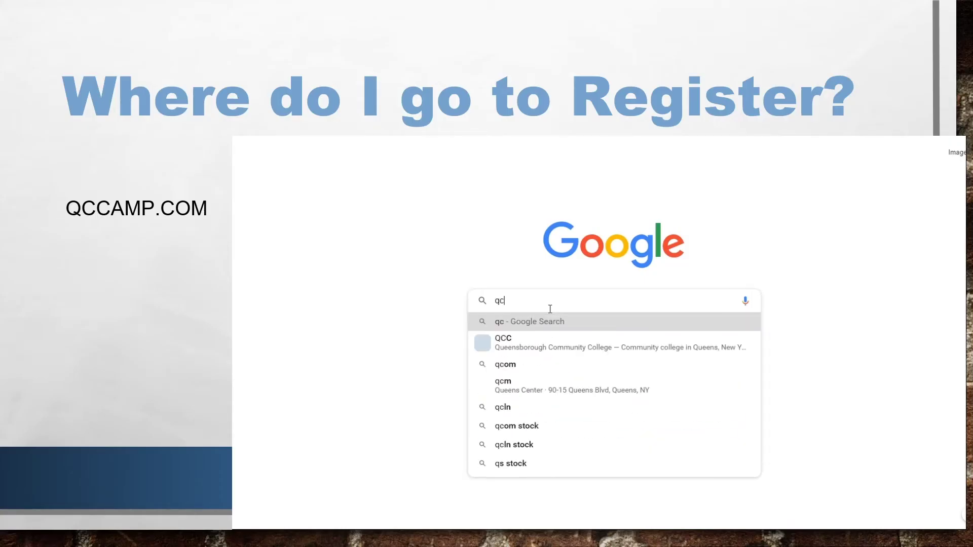
type("camp.com")
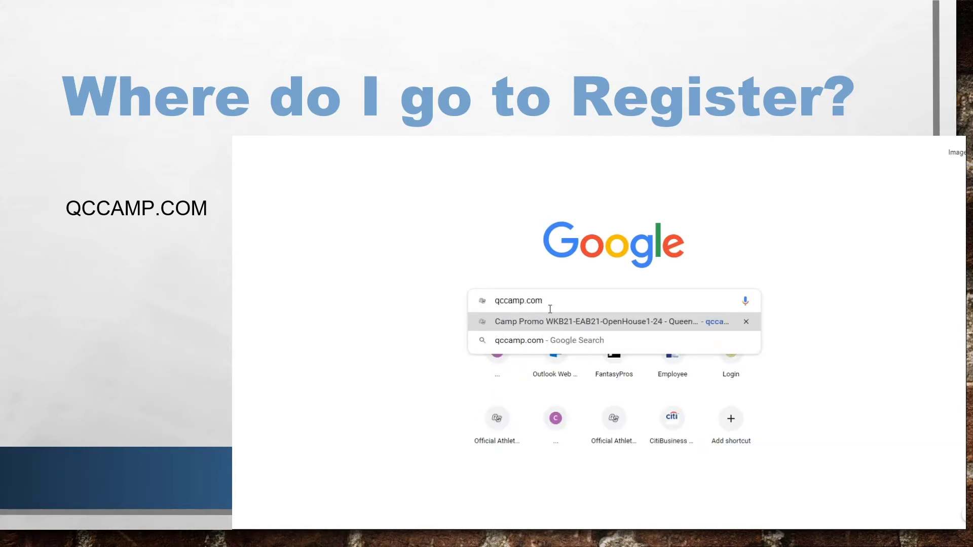
key("Return")
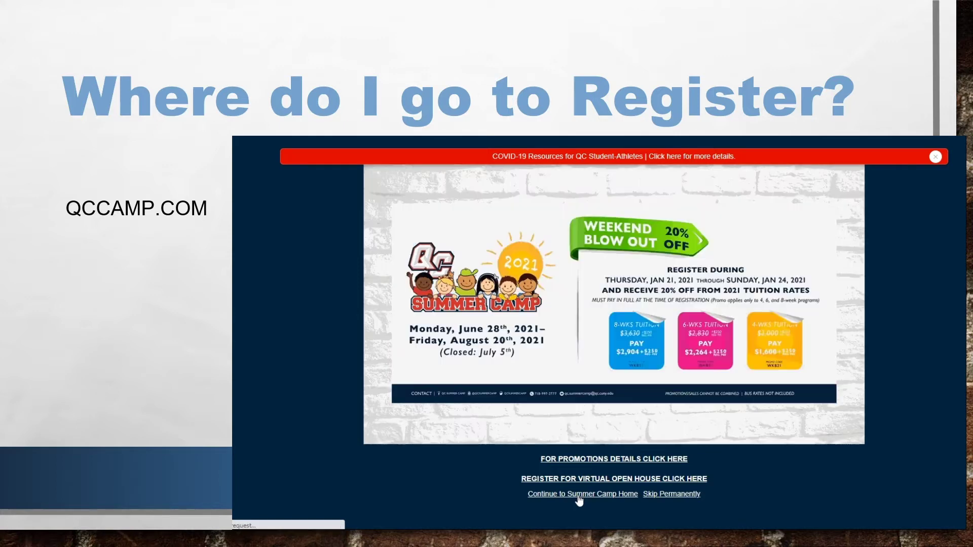
left_click(580, 497)
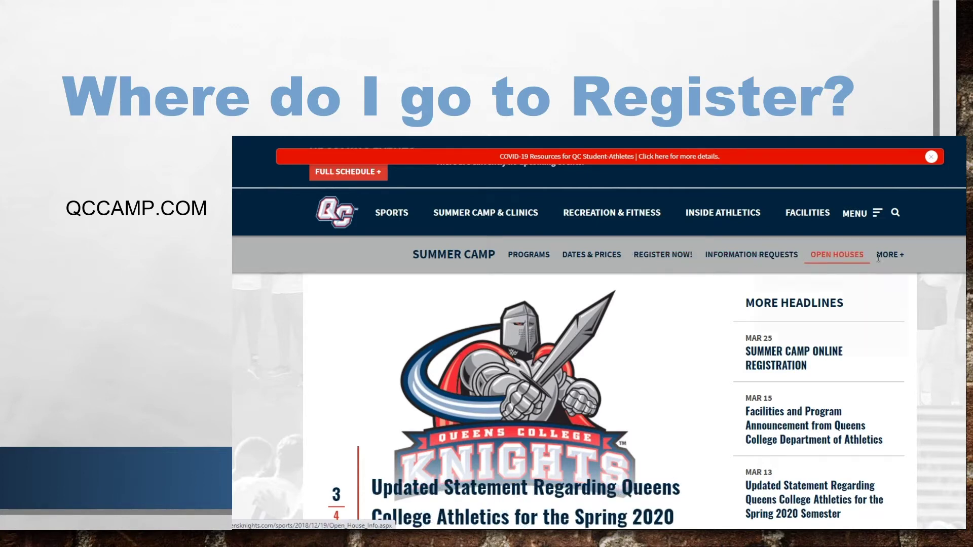
Step: Use REGISTER NOW! in the Summer Camp menu to reach the athletics registration site
mouse_move(883, 257)
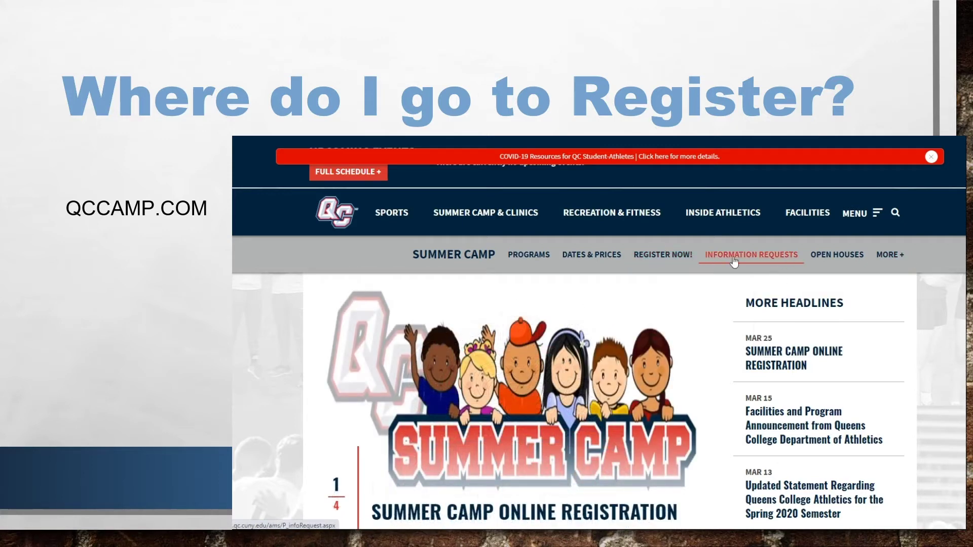
left_click(673, 256)
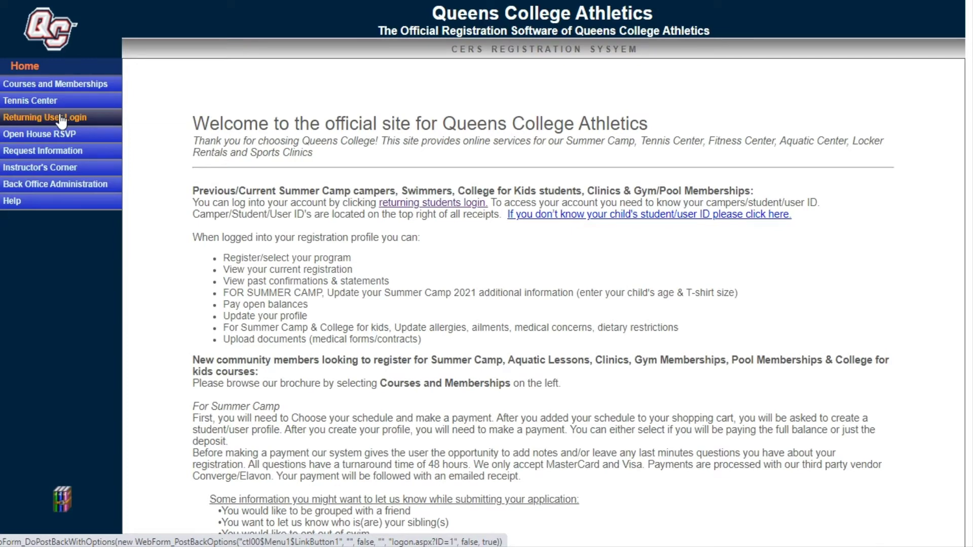
Step: Request the forgotten login ID and password using the student's last name, first name and e-mail
left_click(61, 122)
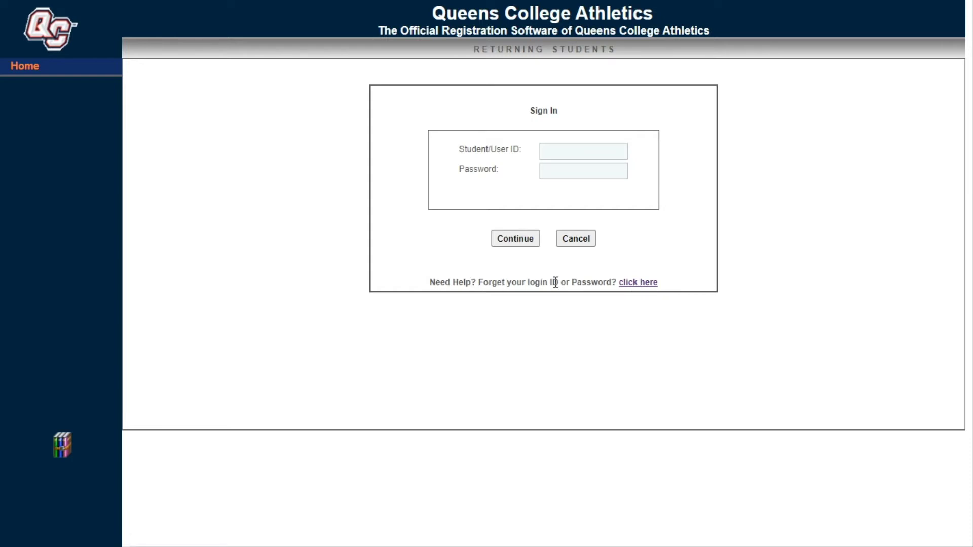
left_click(647, 285)
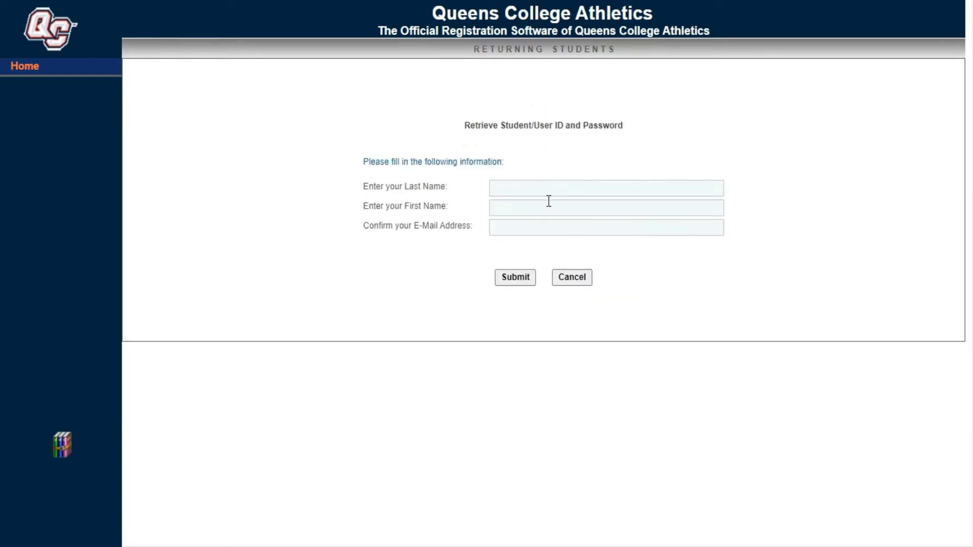
left_click(531, 188)
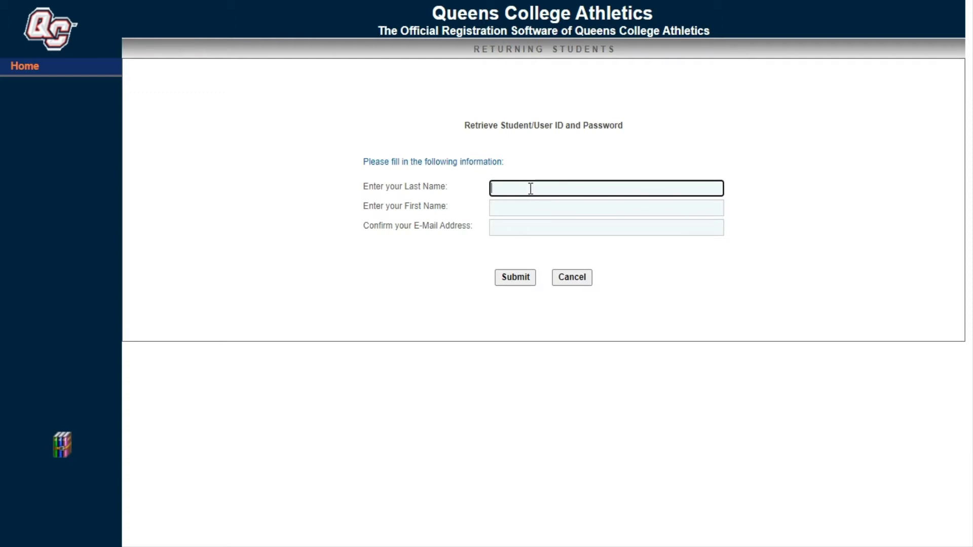
key("Tab")
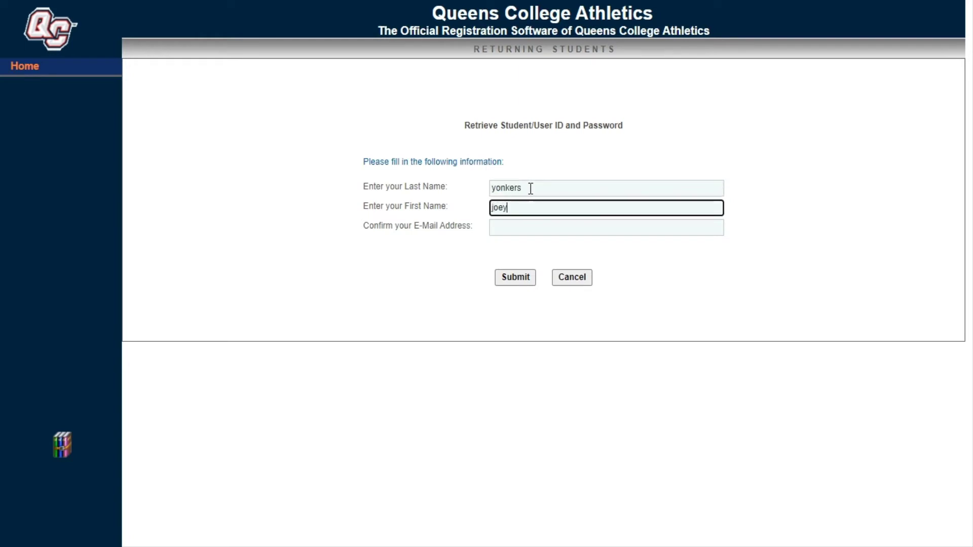
key("Tab")
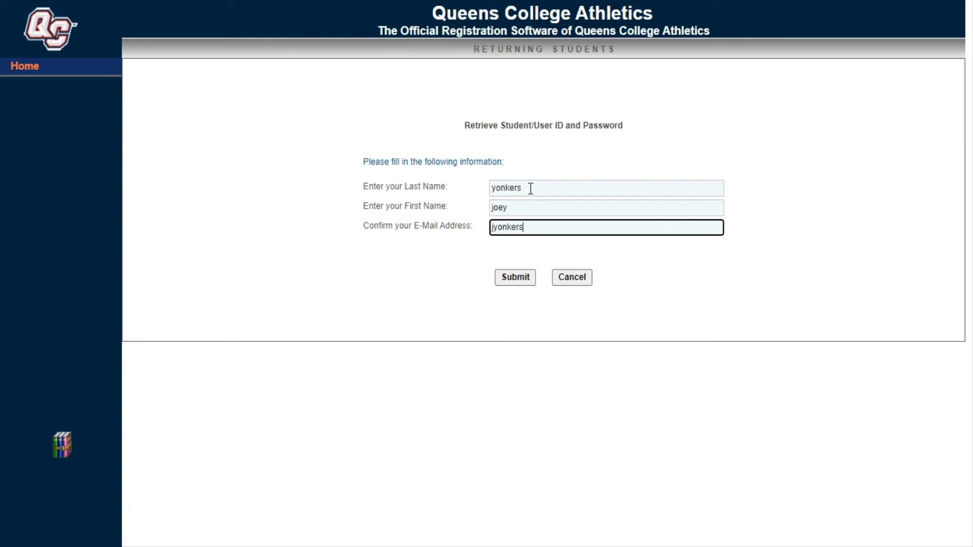
left_click(514, 278)
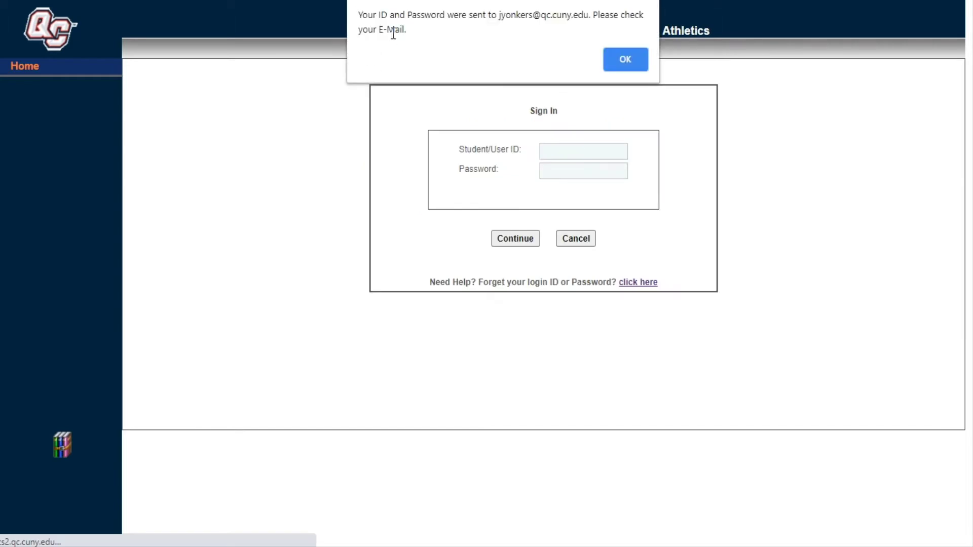
left_click(615, 61)
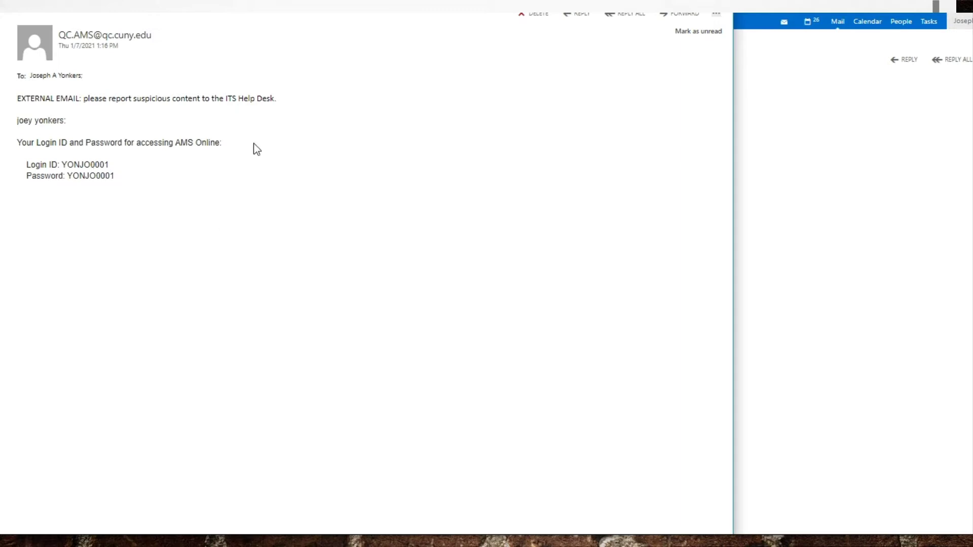
Step: Select the Login ID in the QC.AMS credentials e-mail
double_click(95, 165)
key("ctrl+c")
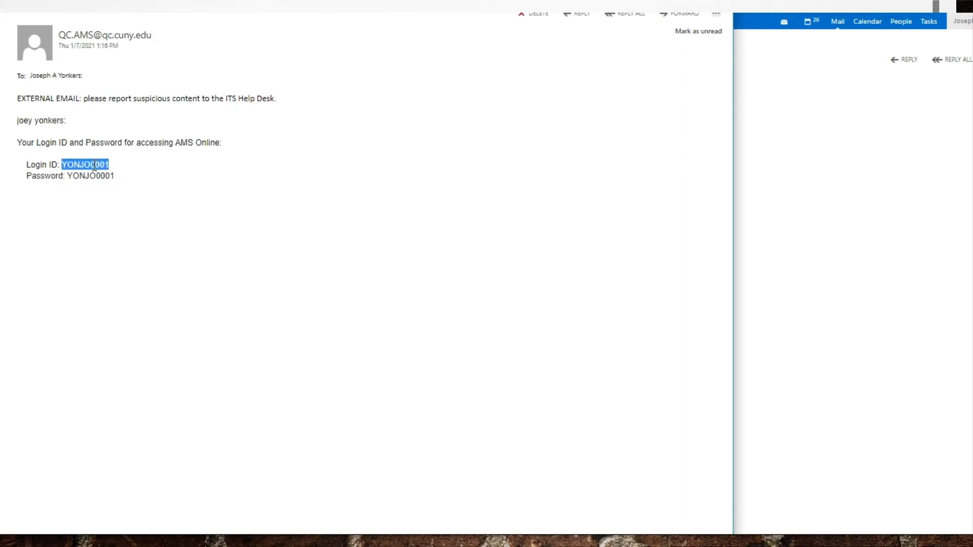
Step: Sign in with the pasted Student/User ID and the account password
key("alt+Tab")
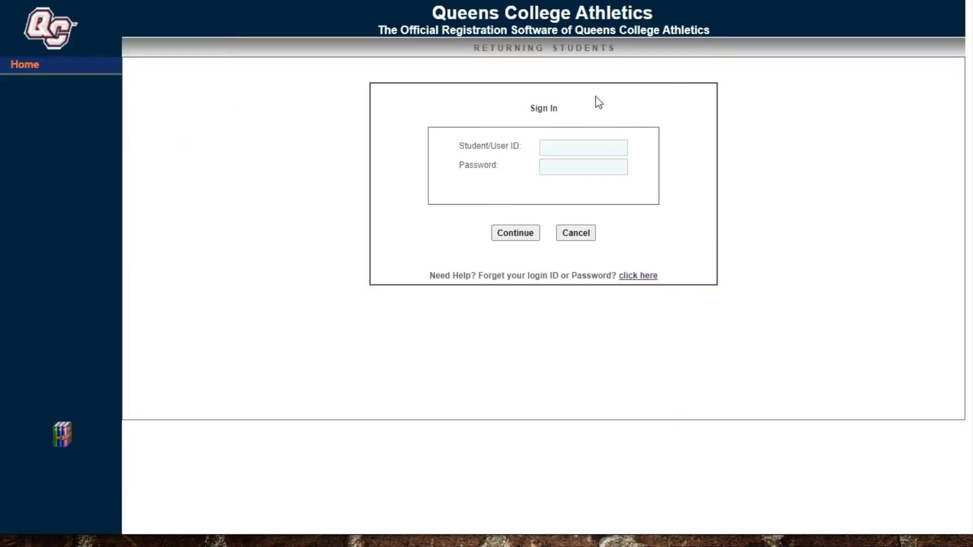
left_click(568, 146)
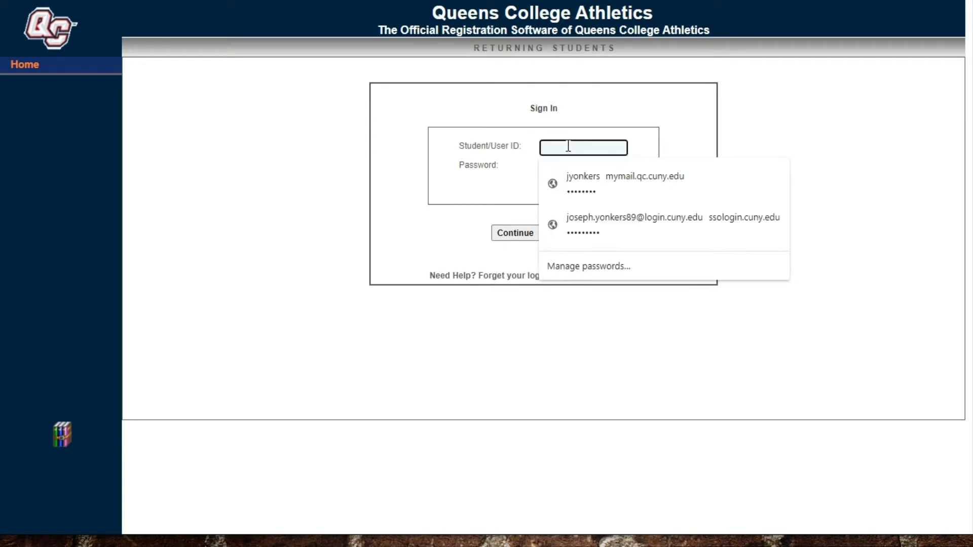
key("ctrl+v")
key("Tab")
type("******")
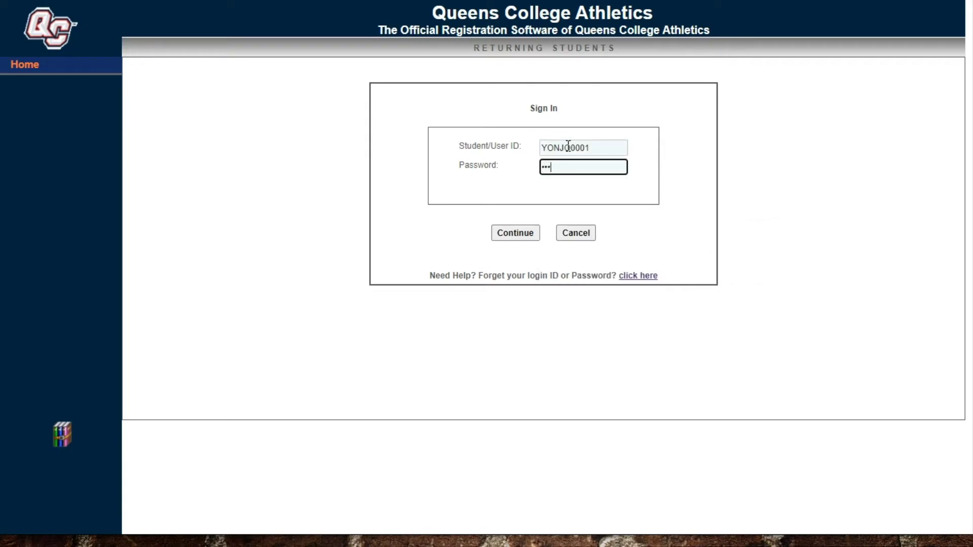
type("***")
left_click(515, 234)
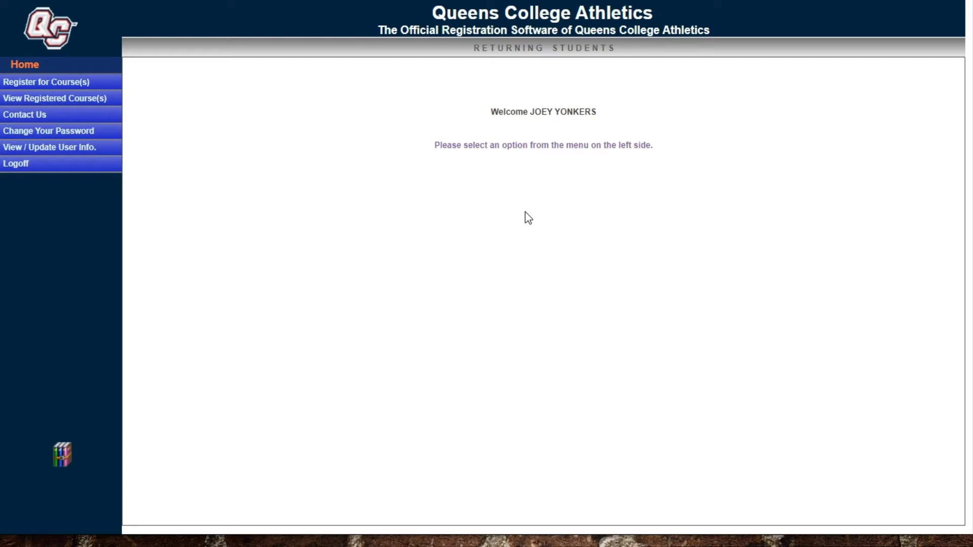
Step: Under Register for Course(s), keep the SUMMER CAMP division and select the SUMMER CAMP 2021 semester
left_click(60, 87)
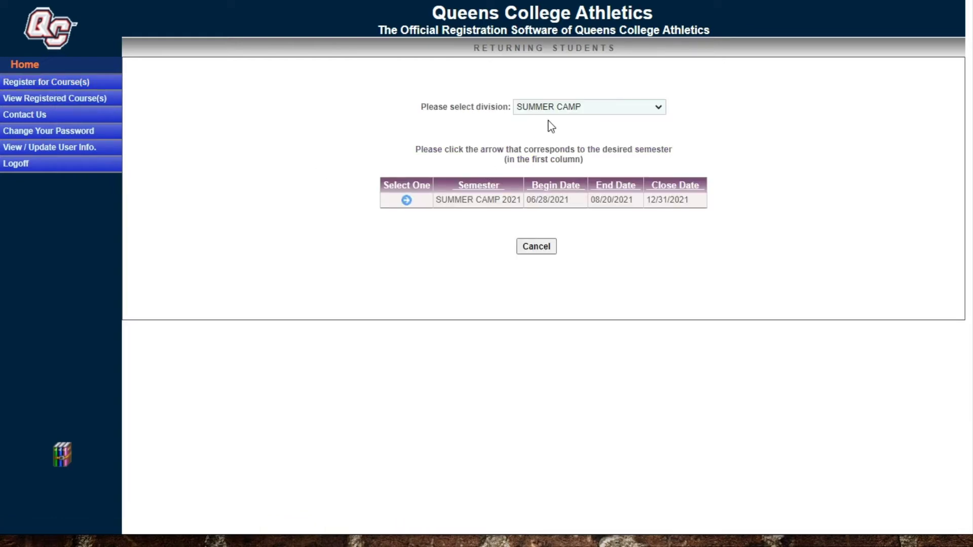
left_click(406, 201)
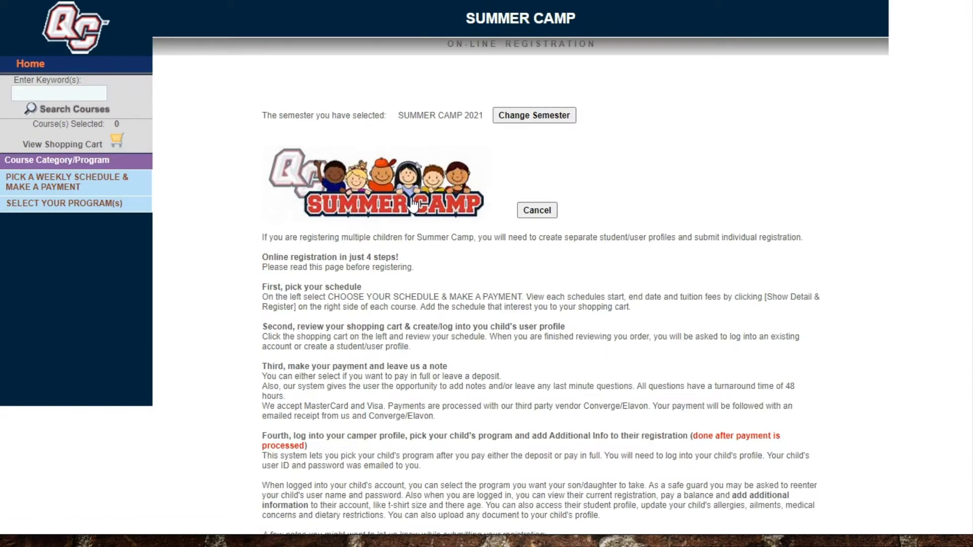
left_click(30, 63)
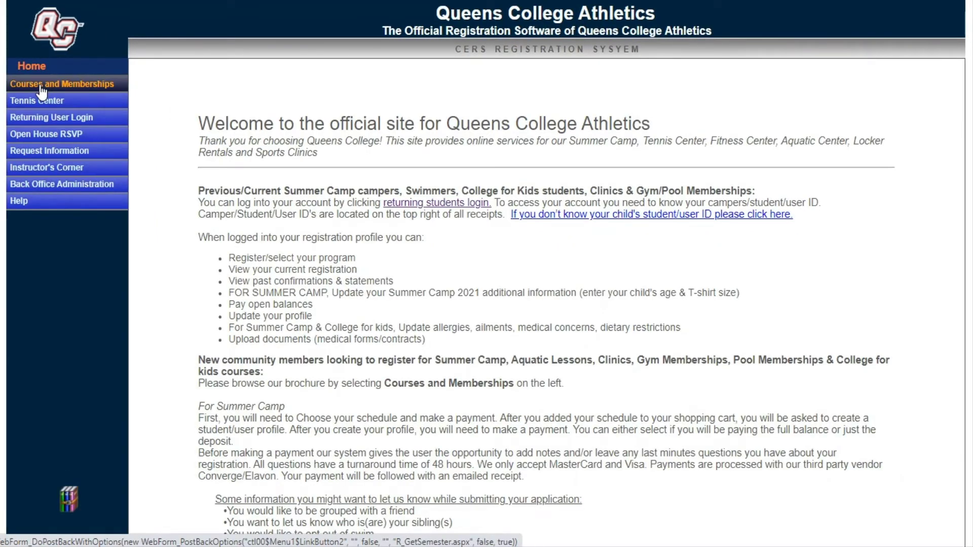
left_click(40, 84)
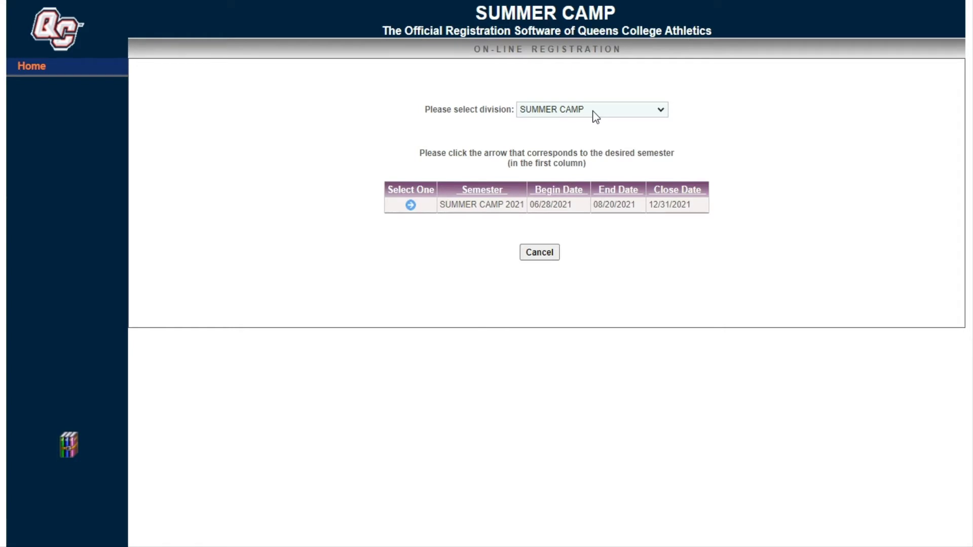
left_click(661, 112)
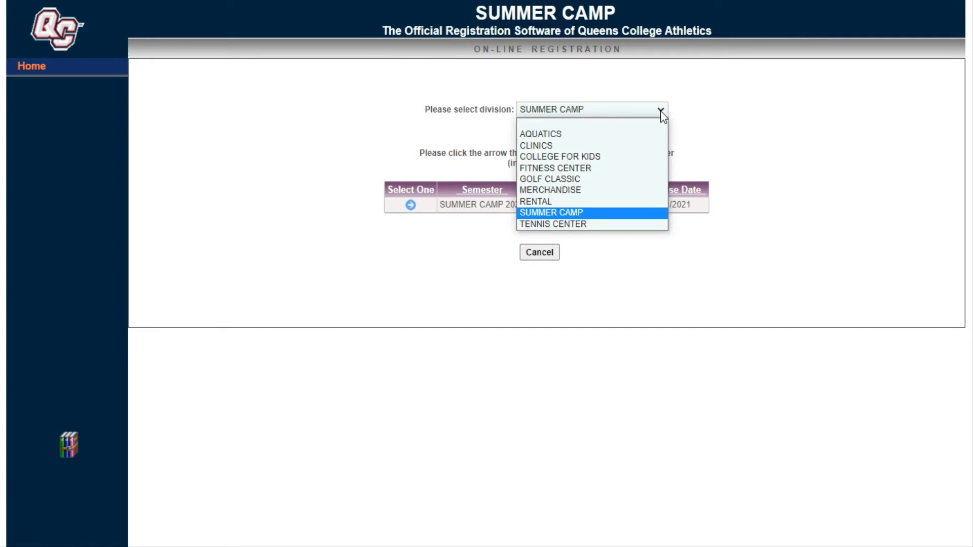
left_click(598, 215)
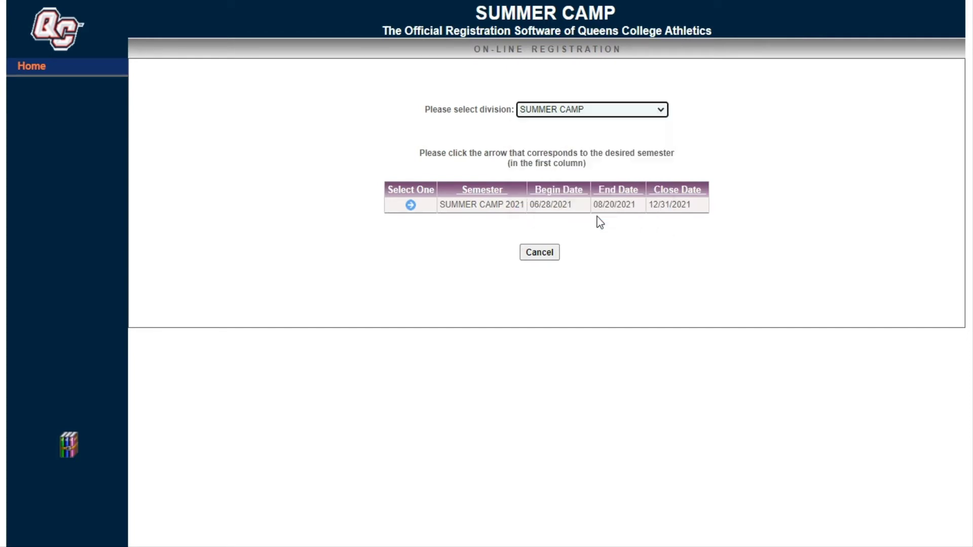
left_click(410, 205)
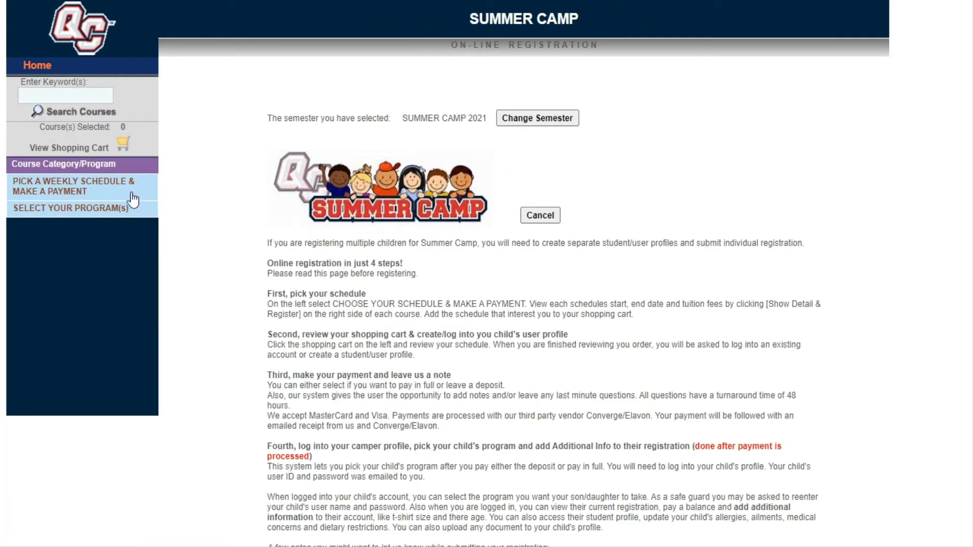
Step: Add the 8-week SC218W tuition ($3,630.00) to the cart and proceed to registration
left_click(126, 197)
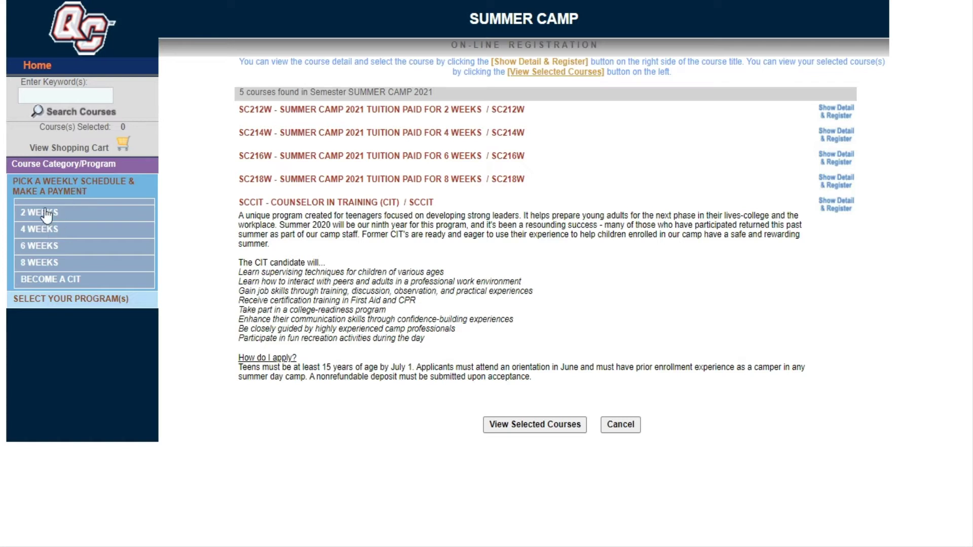
left_click(40, 263)
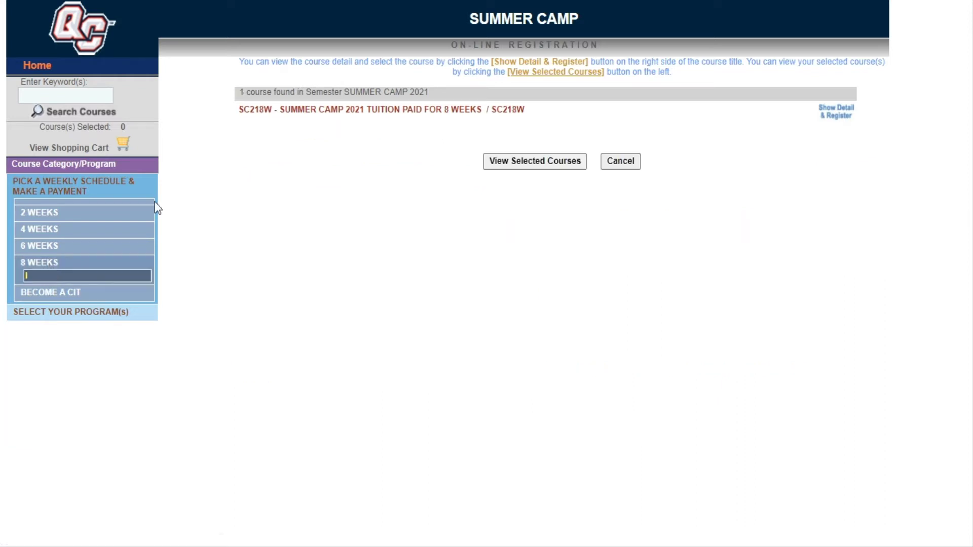
left_click(835, 116)
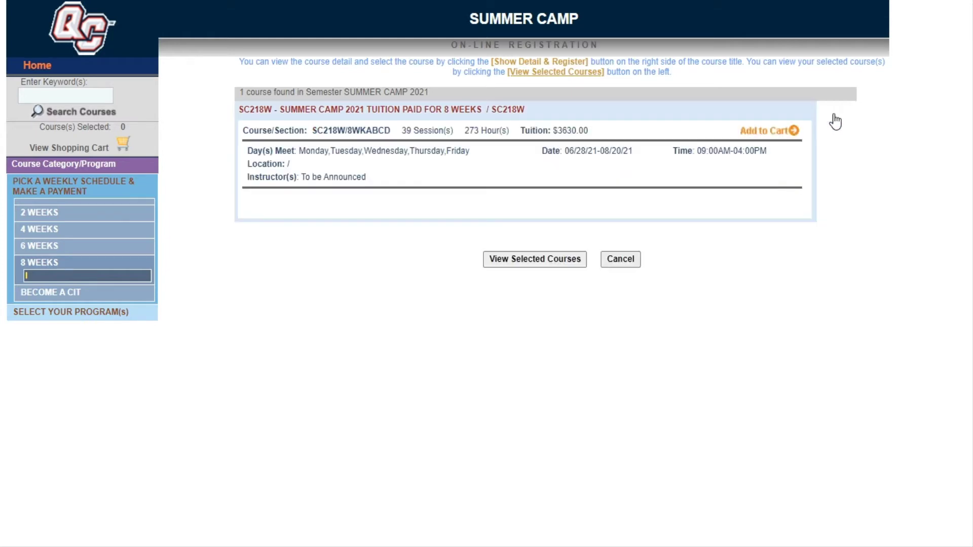
left_click(794, 132)
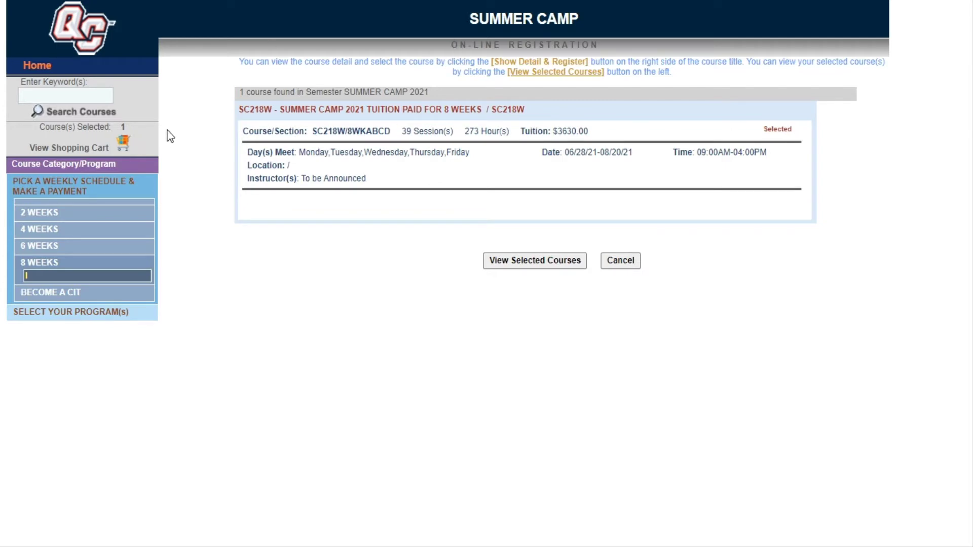
left_click(123, 145)
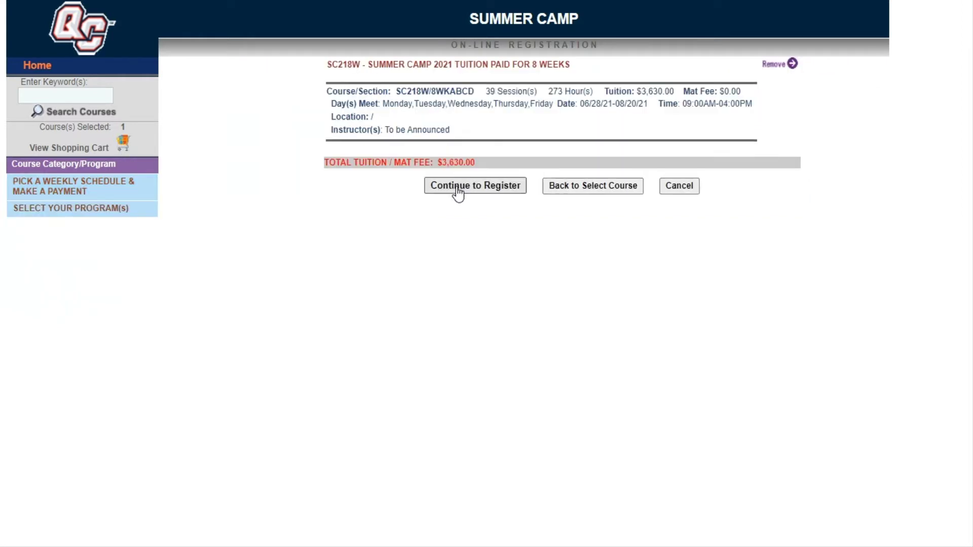
left_click(501, 188)
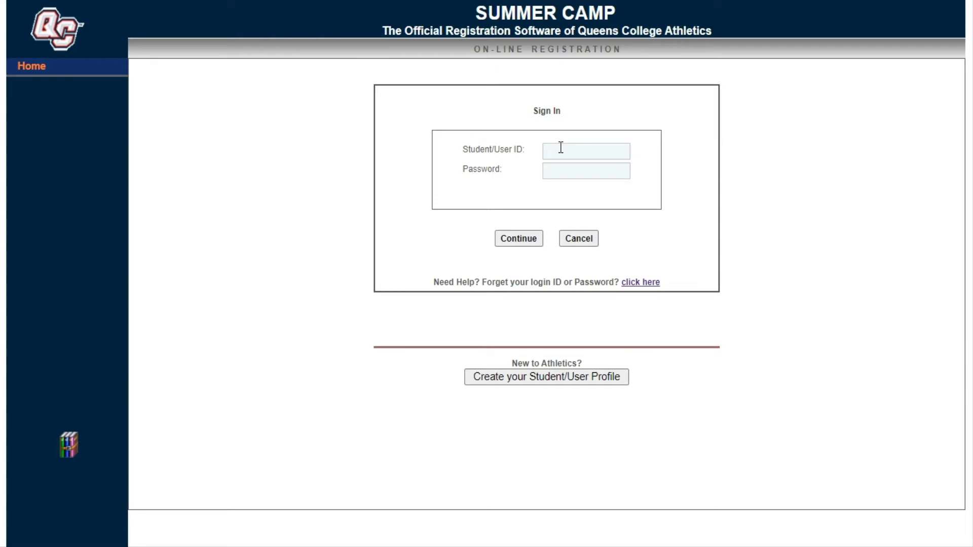
Step: Clear the entered Student/User ID and start a new student profile instead
left_click(608, 157)
left_click(607, 157)
key("ctrl+a")
key("BackSpace")
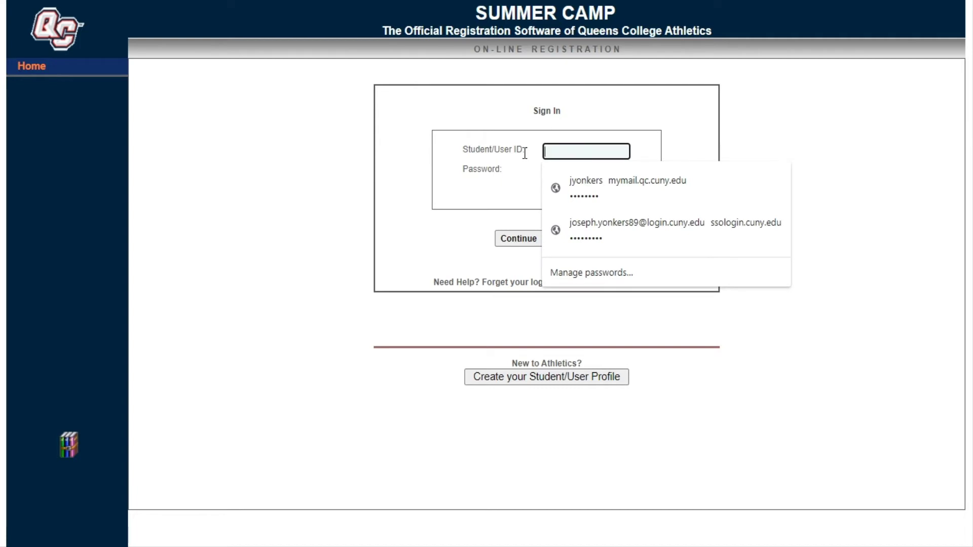
left_click(461, 247)
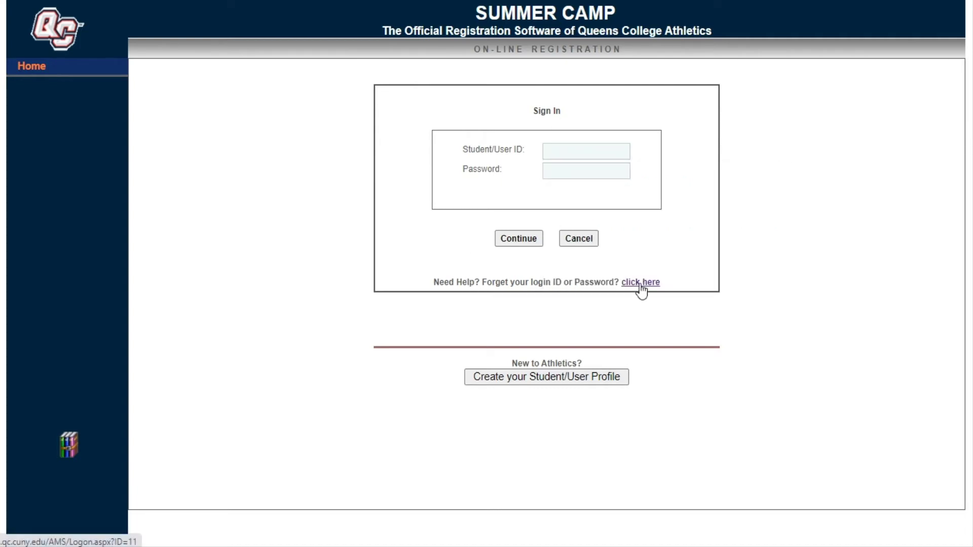
left_click(562, 381)
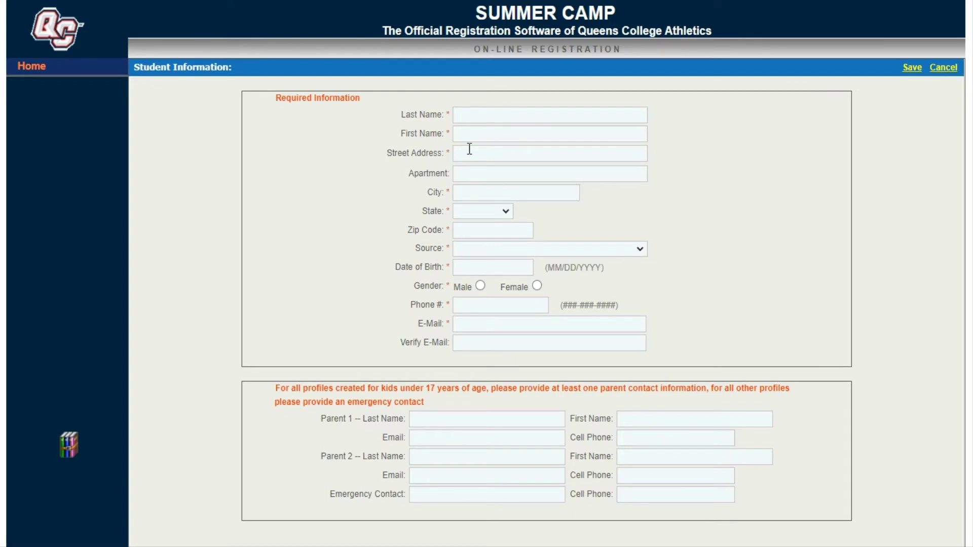
Step: Enter the child's last name and remaining student details, then save the new student profile
left_click(473, 117)
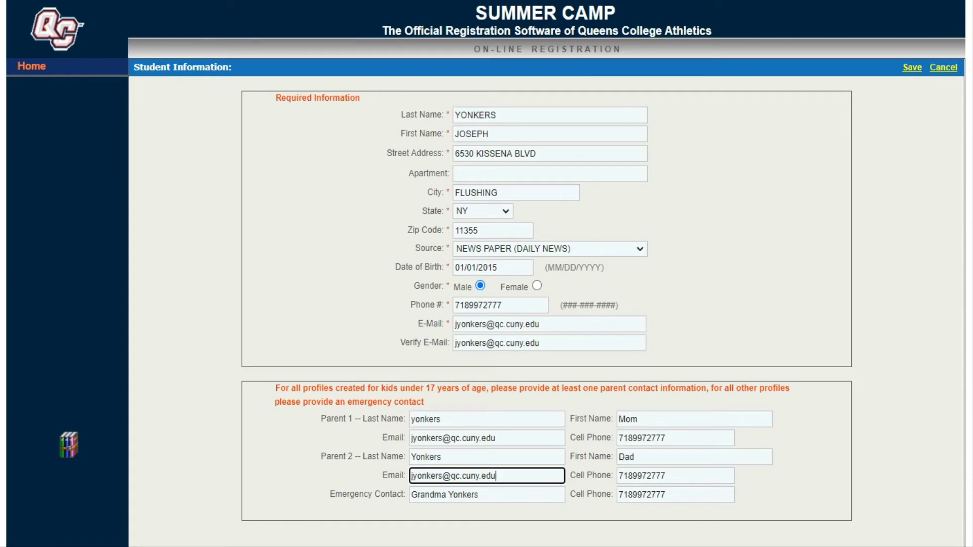
left_click(907, 70)
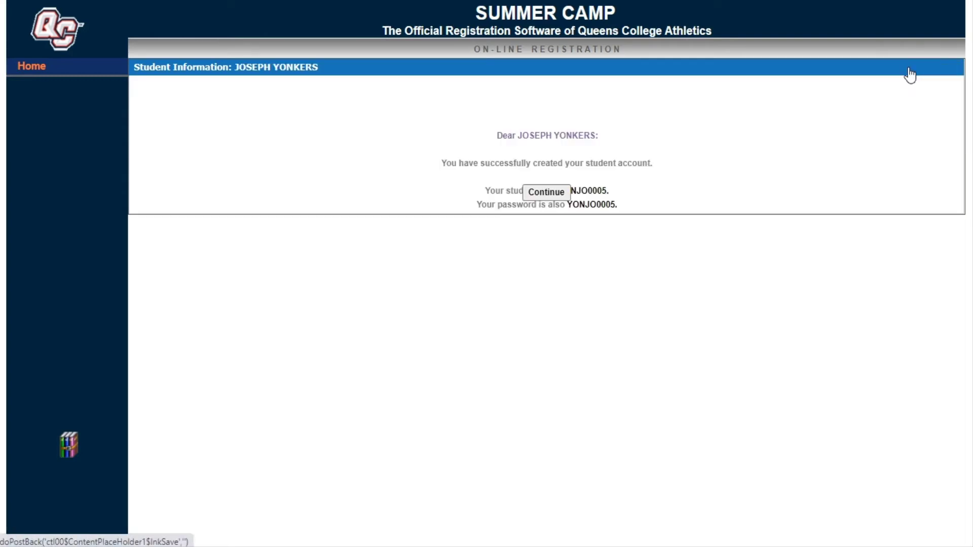